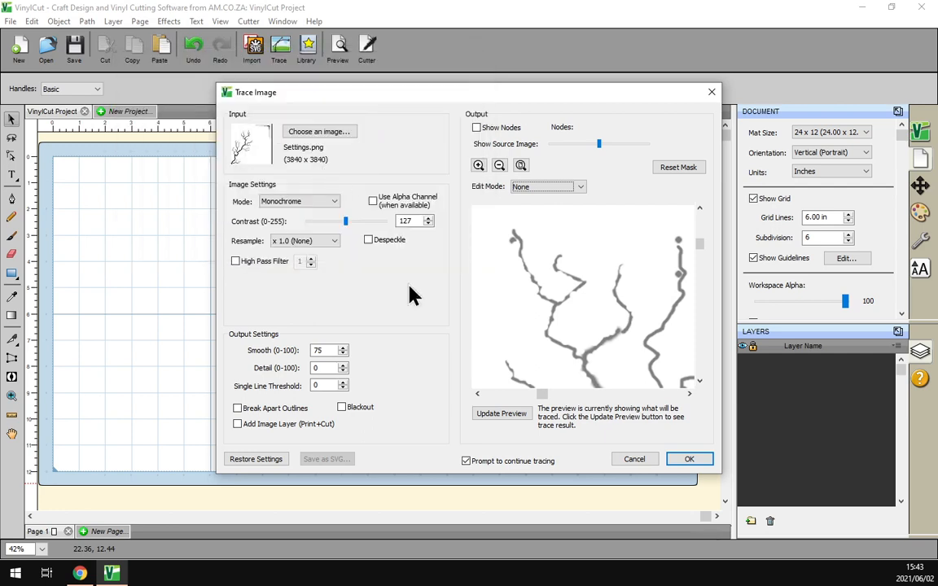
Step: Update the trace preview and examine the gaps and untraced curl in the upper branches up close
{"action": "left_click", "coordinate": [494, 416]}
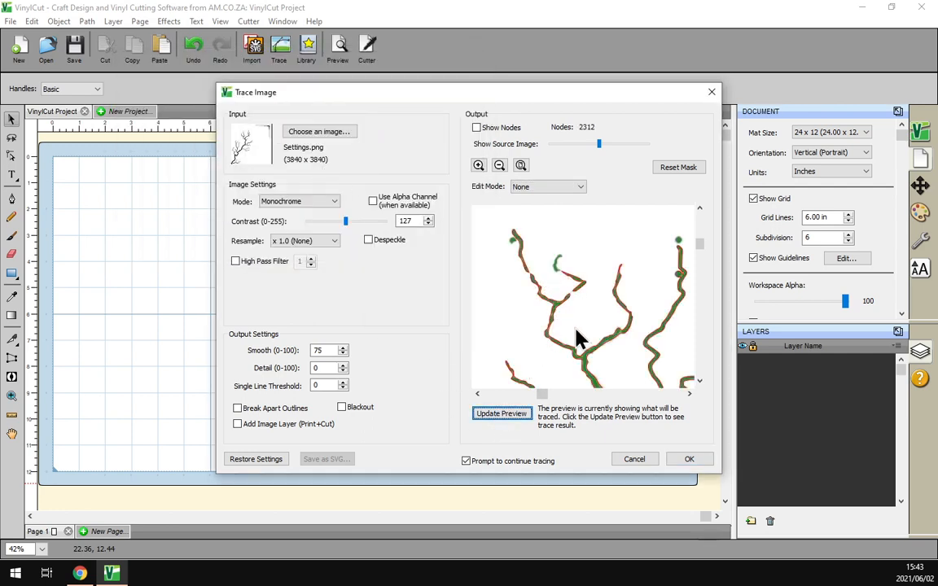
{"action": "left_click", "coordinate": [478, 167]}
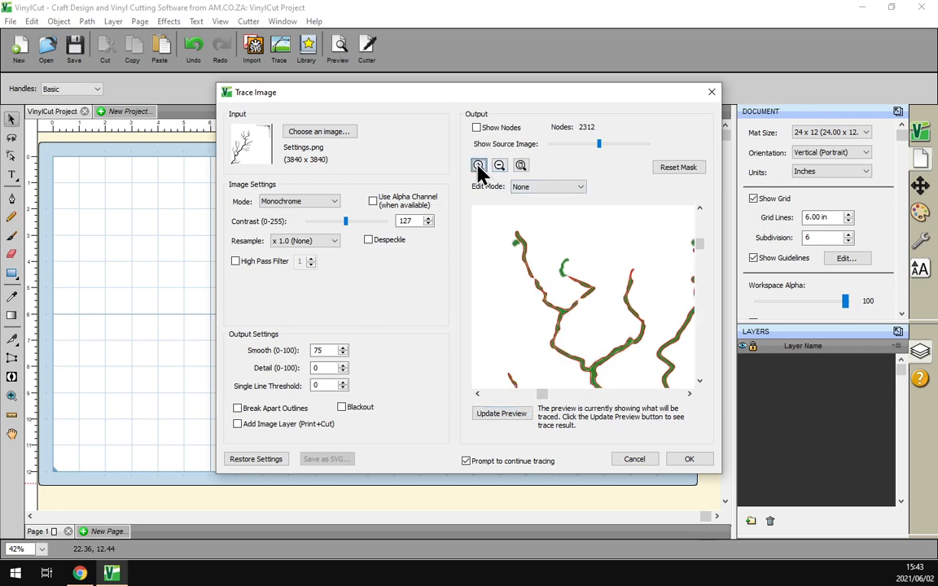
{"action": "left_click", "coordinate": [478, 166]}
{"action": "left_click", "coordinate": [479, 166]}
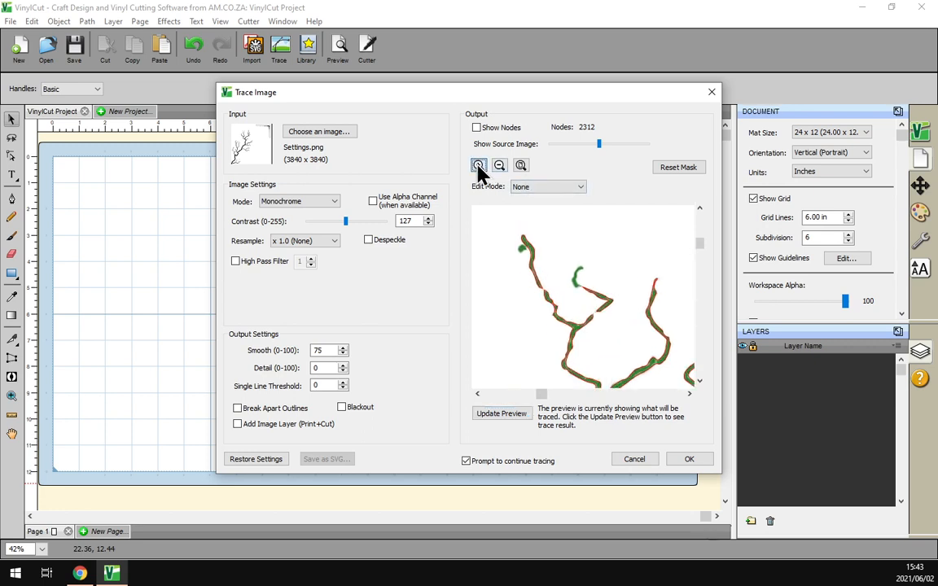
{"action": "left_click", "coordinate": [699, 381]}
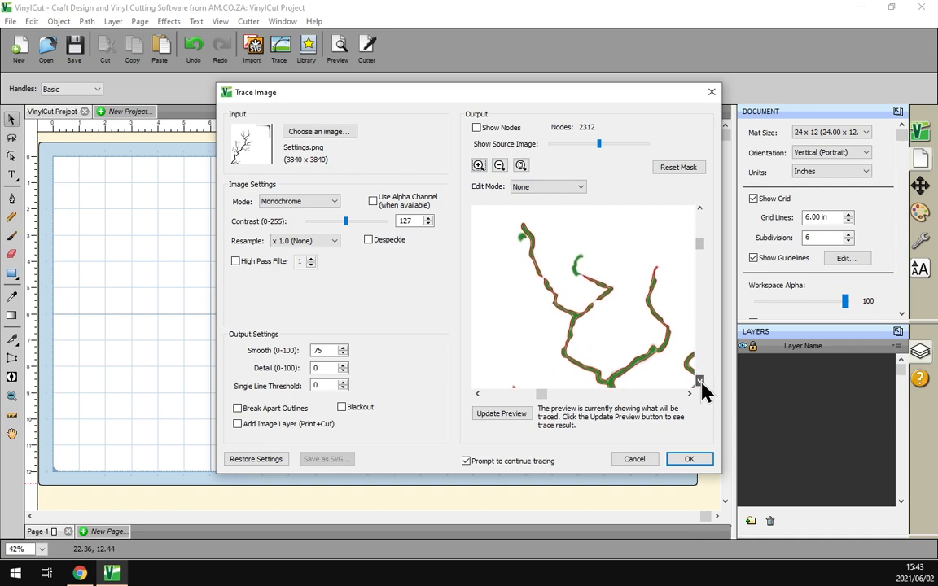
{"action": "left_click", "coordinate": [699, 381]}
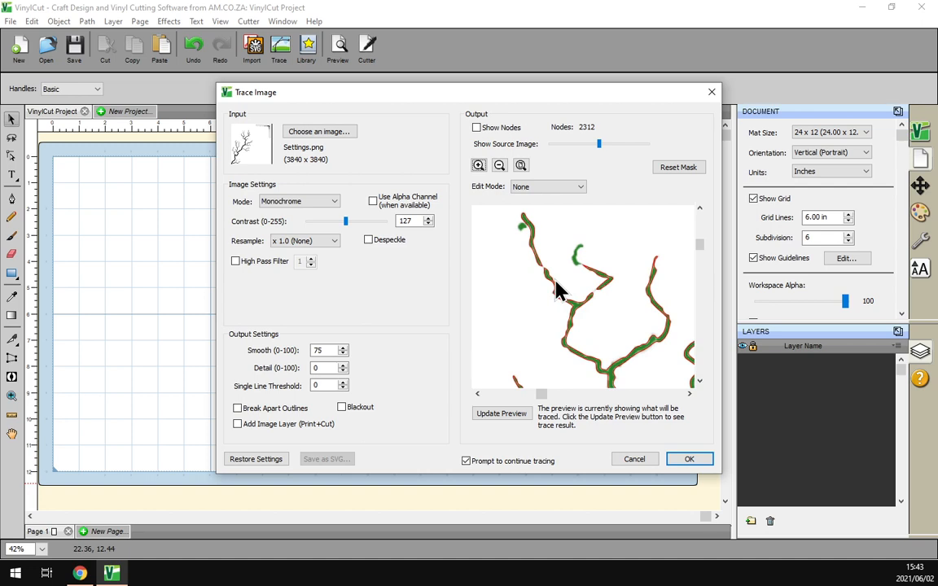
{"action": "left_click", "coordinate": [557, 289]}
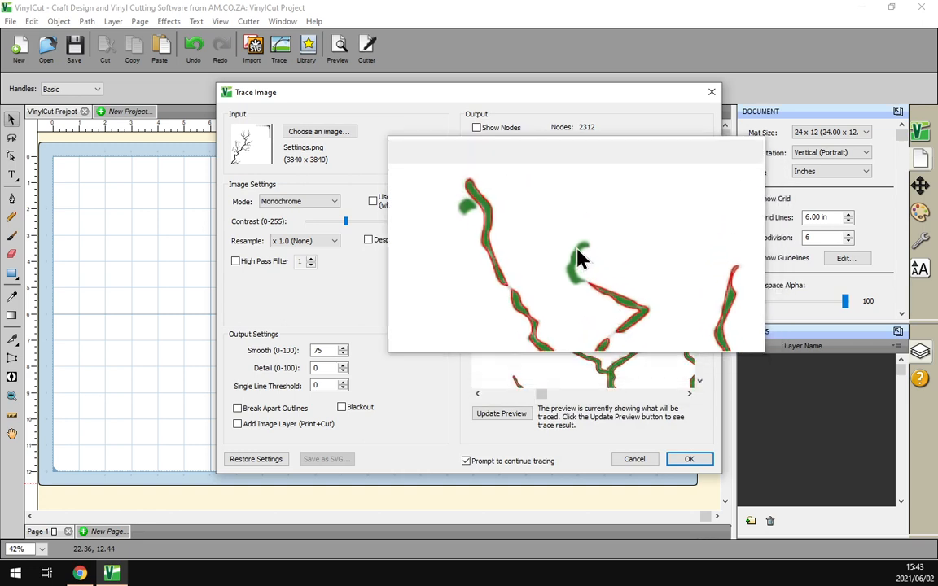
{"action": "left_click_drag", "start_coordinate": [594, 295], "coordinate": [600, 260]}
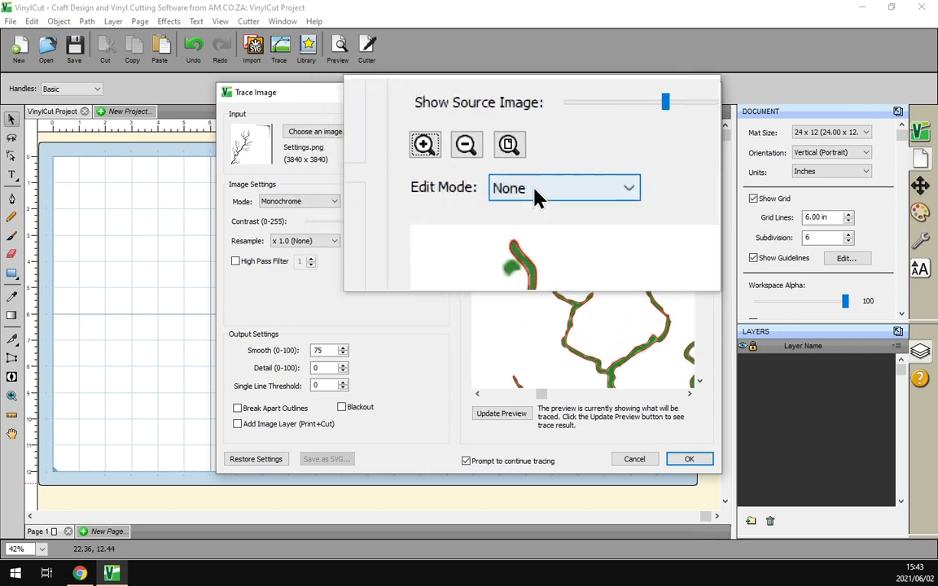
Step: Switch the trace preview's edit mode to Draw Mask with the Mask/Foreground brush type
{"action": "left_click", "coordinate": [479, 166]}
{"action": "left_click", "coordinate": [480, 191]}
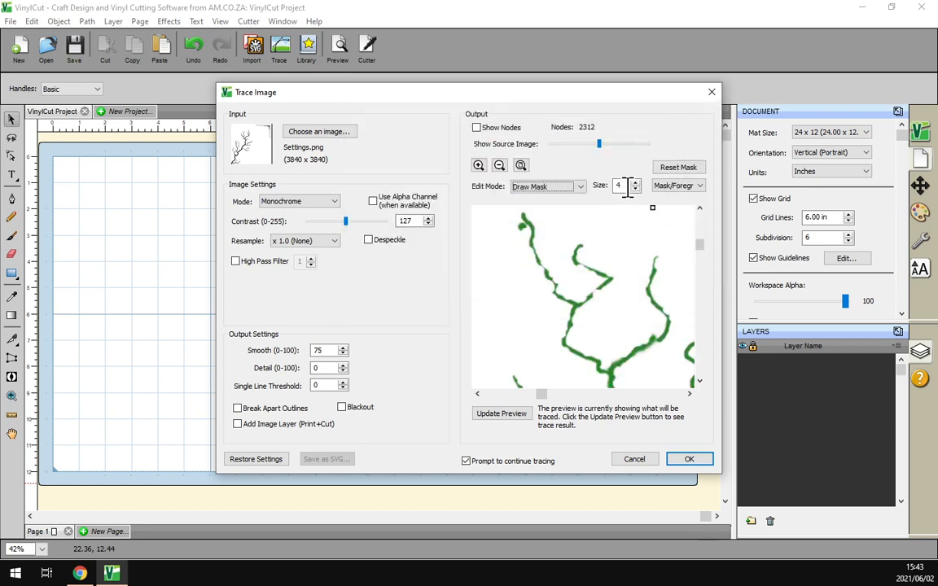
{"action": "left_click", "coordinate": [693, 188]}
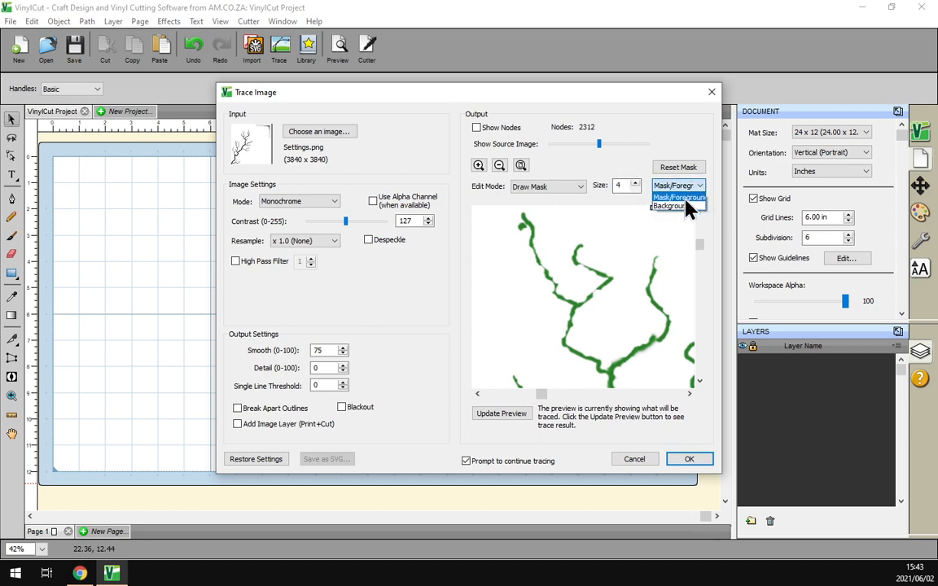
{"action": "left_click", "coordinate": [674, 197]}
{"action": "left_click_drag", "start_coordinate": [586, 245], "coordinate": [606, 277]}
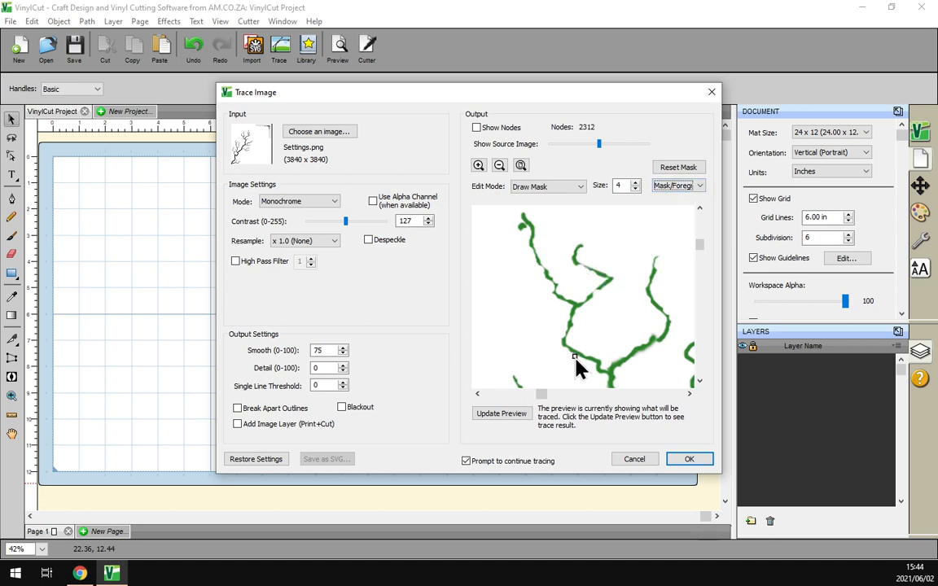
Step: Refresh the trace preview, then set the mask brush size to 2 and fade the source image slightly
{"action": "left_click", "coordinate": [521, 416]}
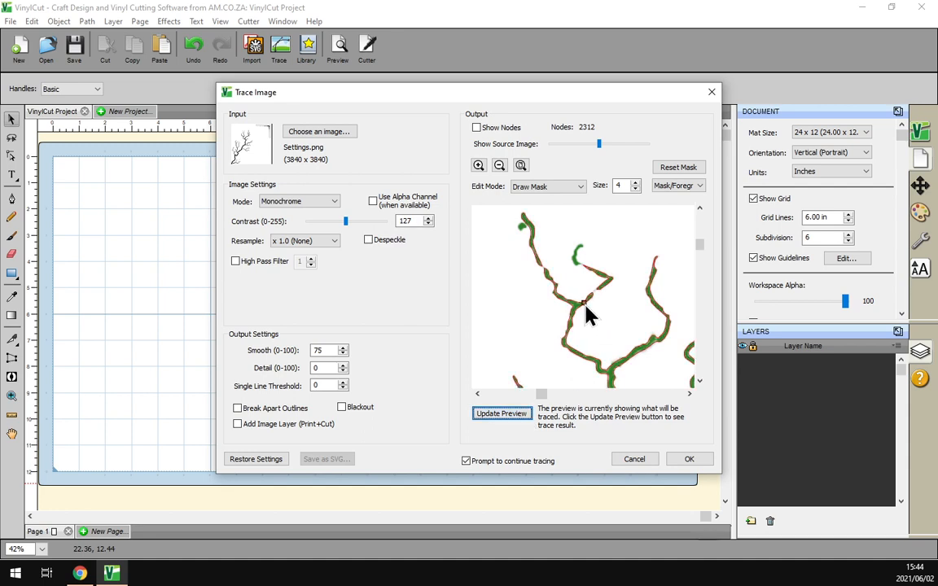
{"action": "left_click_drag", "start_coordinate": [603, 281], "coordinate": [572, 259]}
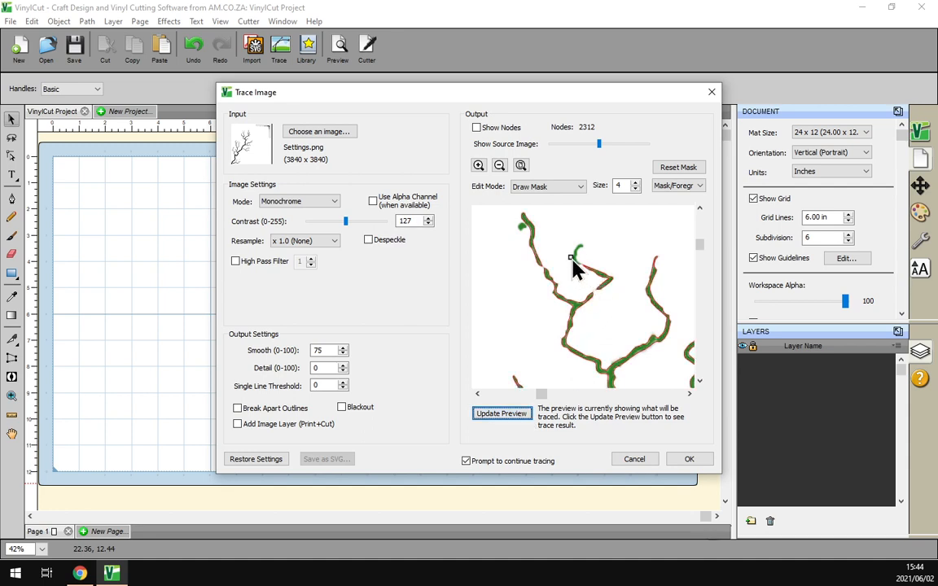
{"action": "left_click", "coordinate": [635, 189]}
{"action": "left_click", "coordinate": [635, 189]}
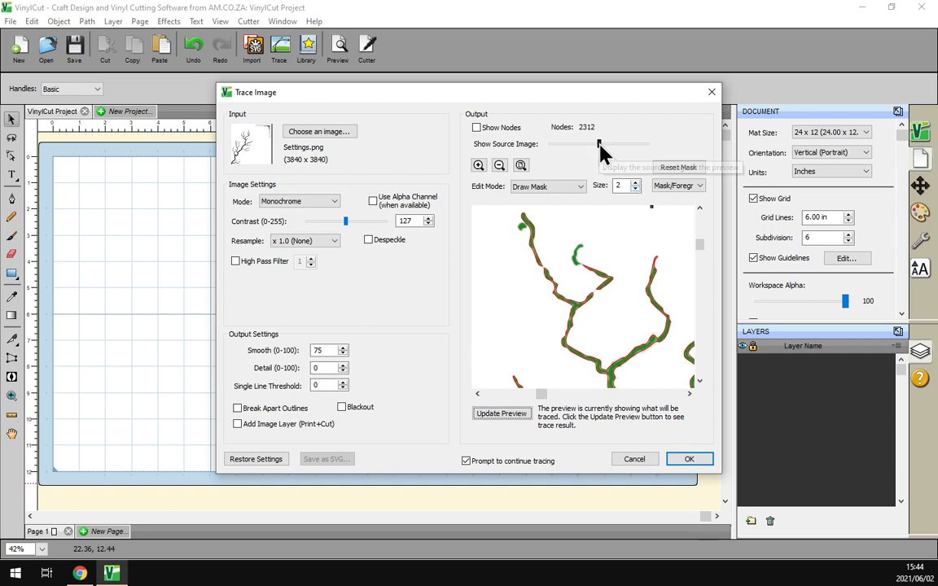
{"action": "mouse_move", "coordinate": [600, 149]}
{"action": "left_mouse_down"}
{"action": "mouse_move", "coordinate": [562, 153]}
{"action": "mouse_move", "coordinate": [591, 159]}
{"action": "mouse_move", "coordinate": [549, 153]}
{"action": "mouse_move", "coordinate": [643, 159]}
{"action": "mouse_move", "coordinate": [544, 159]}
{"action": "mouse_move", "coordinate": [613, 168]}
{"action": "mouse_move", "coordinate": [587, 156]}
{"action": "left_mouse_up"}
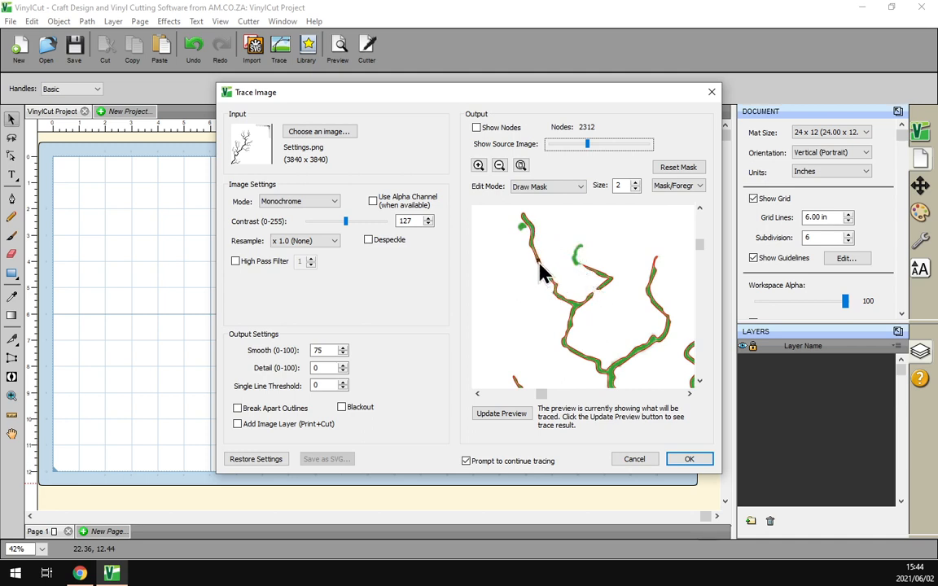
Step: Draw foreground mask over the gaps in the upper-left branches and the curled tip, and update the trace preview
{"action": "mouse_move", "coordinate": [539, 269]}
{"action": "left_mouse_down"}
{"action": "mouse_move", "coordinate": [577, 310]}
{"action": "mouse_move", "coordinate": [605, 286]}
{"action": "mouse_move", "coordinate": [577, 262]}
{"action": "mouse_move", "coordinate": [582, 249]}
{"action": "left_mouse_up"}
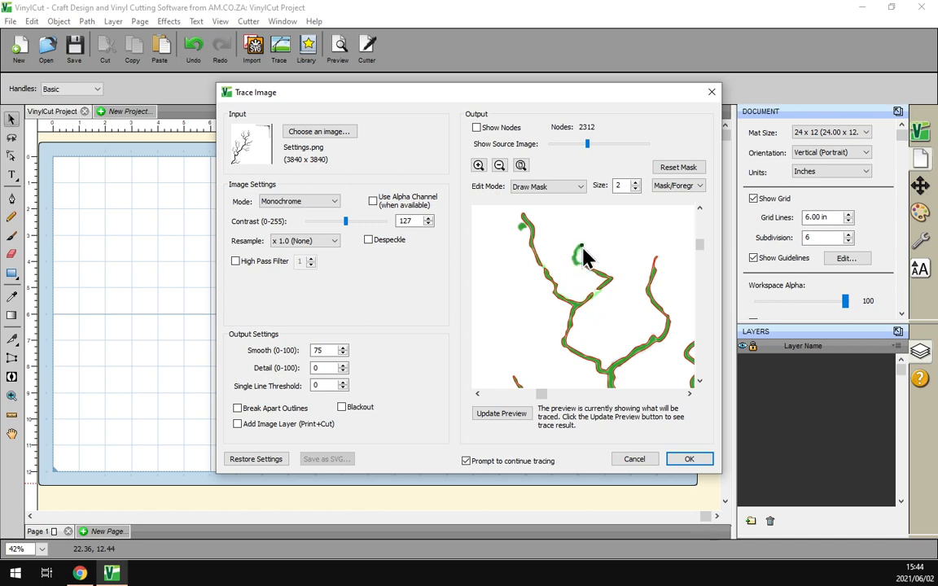
{"action": "left_click", "coordinate": [500, 416]}
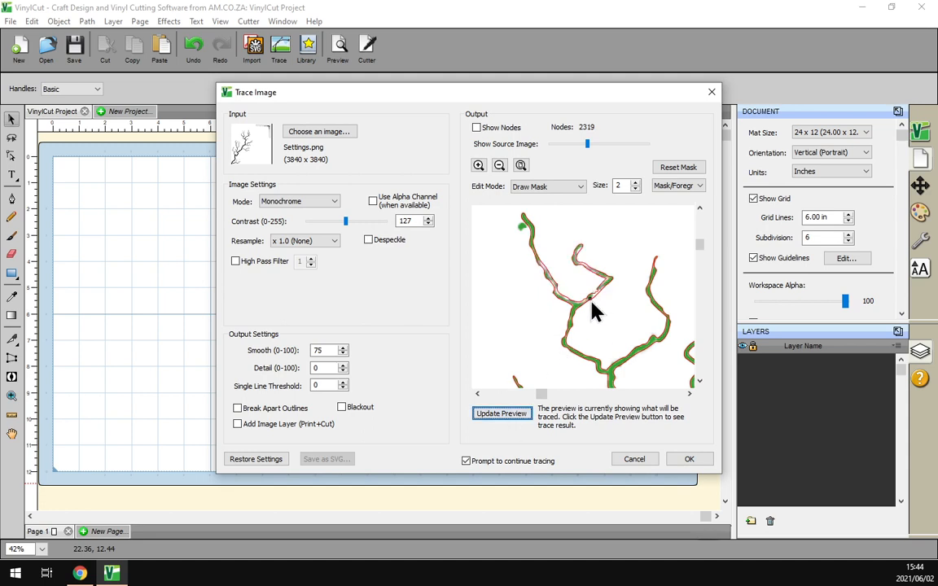
{"action": "key", "text": "super+plus"}
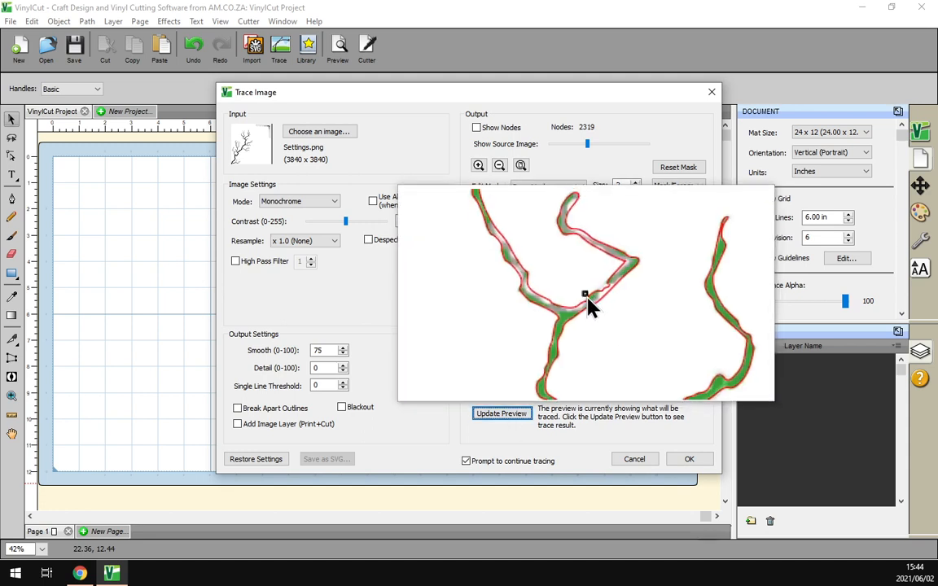
{"action": "key", "text": "super+Escape"}
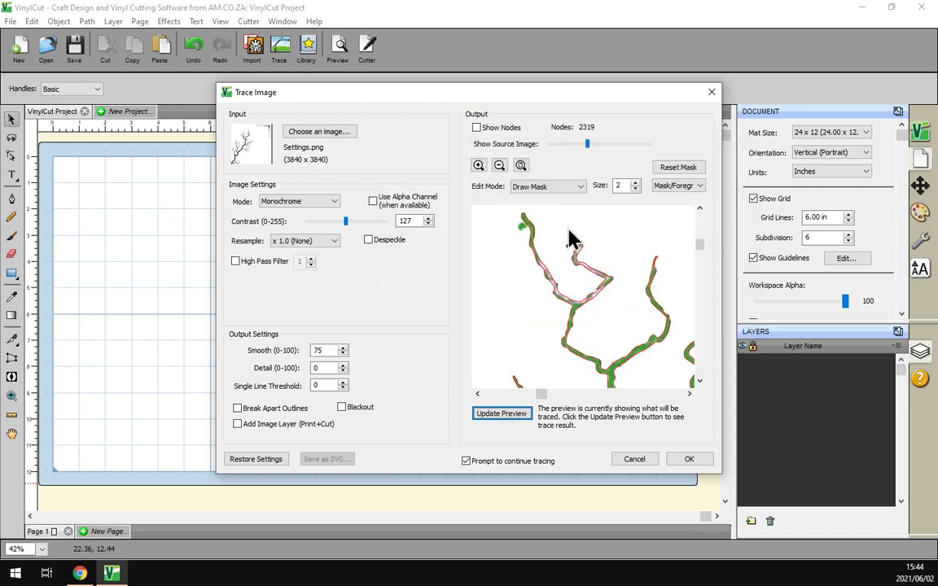
Step: Fade out the source image completely and set the mask brush to Background with size 4
{"action": "left_click_drag", "start_coordinate": [568, 155], "coordinate": [550, 153]}
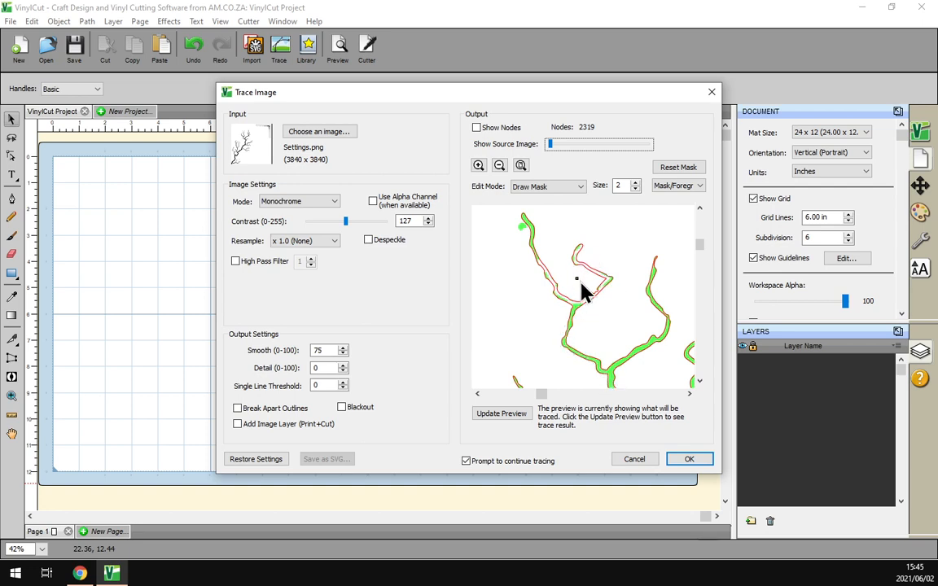
{"action": "left_click", "coordinate": [680, 186]}
{"action": "left_click", "coordinate": [678, 206]}
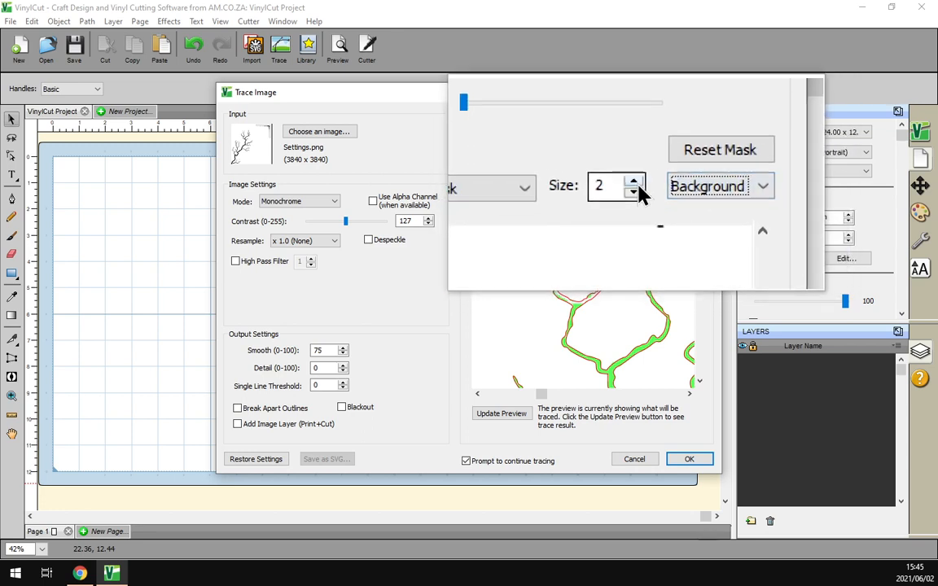
{"action": "left_click", "coordinate": [634, 183]}
{"action": "left_click", "coordinate": [634, 182]}
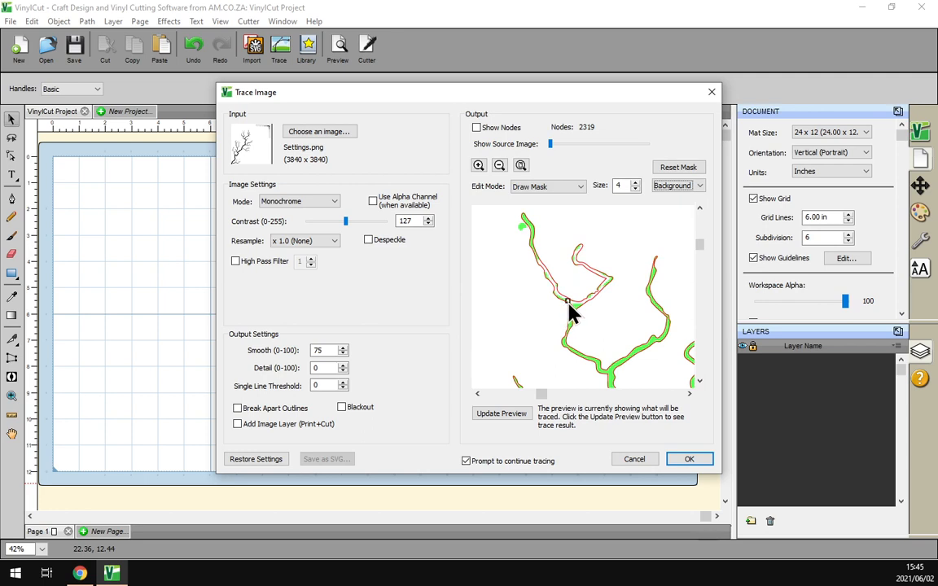
Step: Erase the upper-left branches and nearby dot from the mask, enlarging the background brush to size 6, and update the trace preview
{"action": "mouse_move", "coordinate": [568, 302]}
{"action": "left_mouse_down"}
{"action": "mouse_move", "coordinate": [540, 261]}
{"action": "mouse_move", "coordinate": [564, 301]}
{"action": "mouse_move", "coordinate": [530, 244]}
{"action": "mouse_move", "coordinate": [525, 215]}
{"action": "mouse_move", "coordinate": [534, 248]}
{"action": "left_mouse_up"}
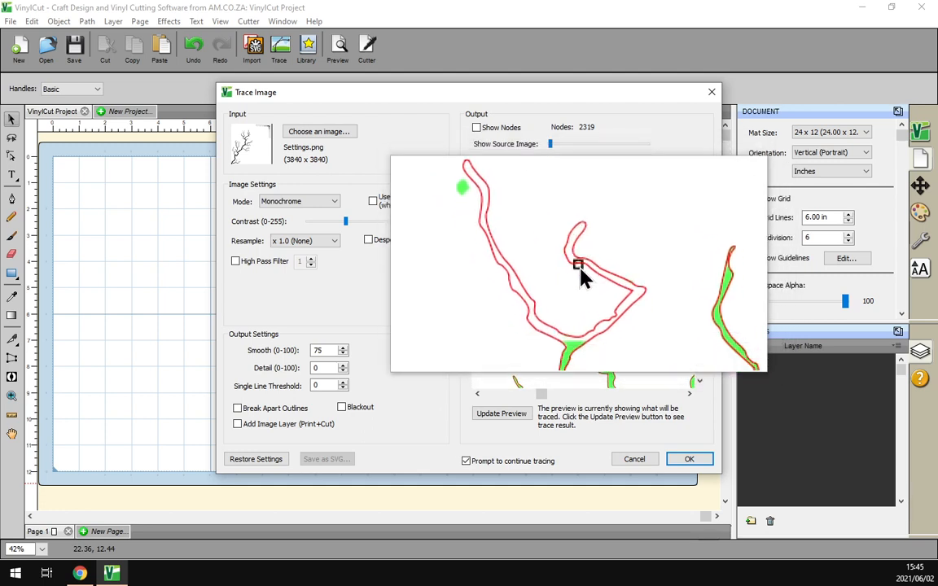
{"action": "left_click", "coordinate": [636, 185]}
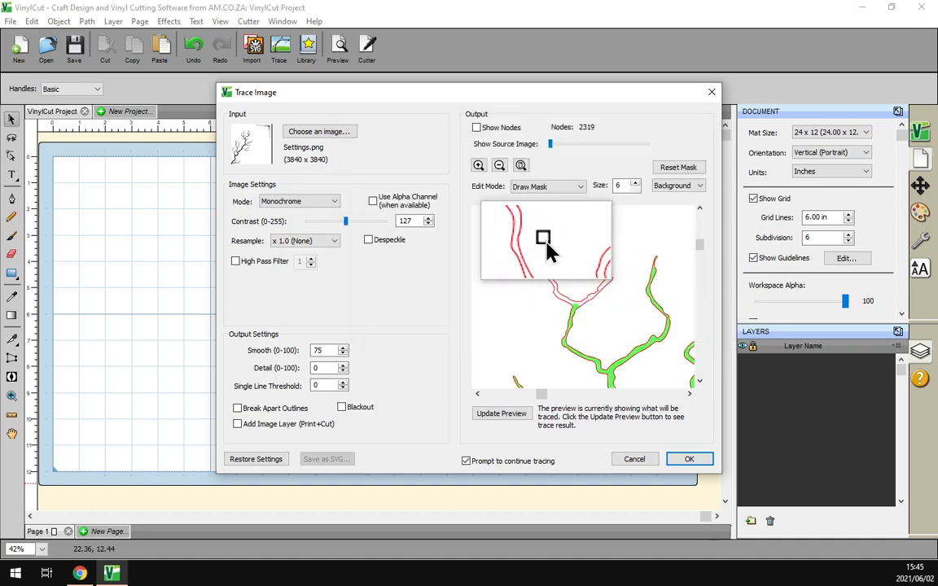
{"action": "left_click", "coordinate": [504, 416]}
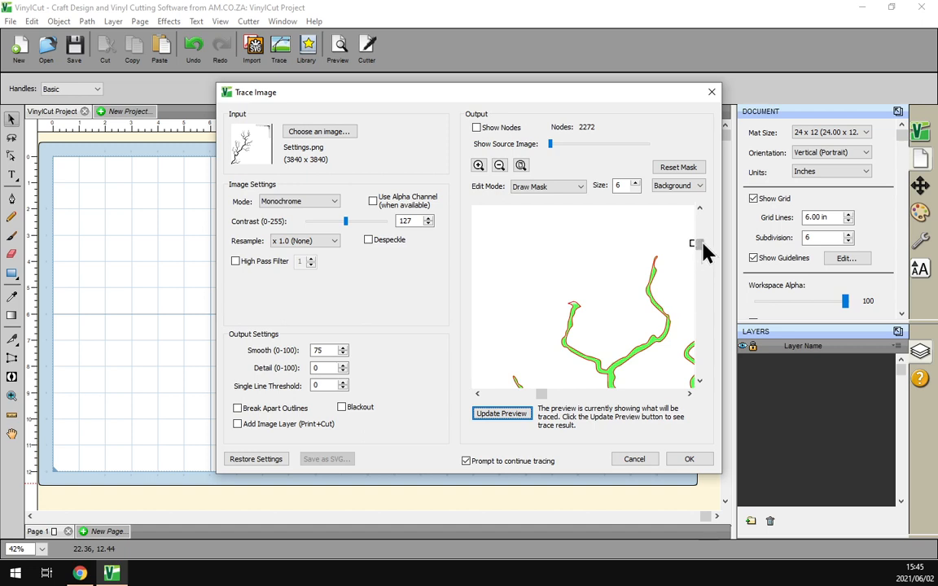
{"action": "left_click_drag", "start_coordinate": [702, 245], "coordinate": [697, 244]}
{"action": "left_click_drag", "start_coordinate": [541, 394], "coordinate": [545, 398]}
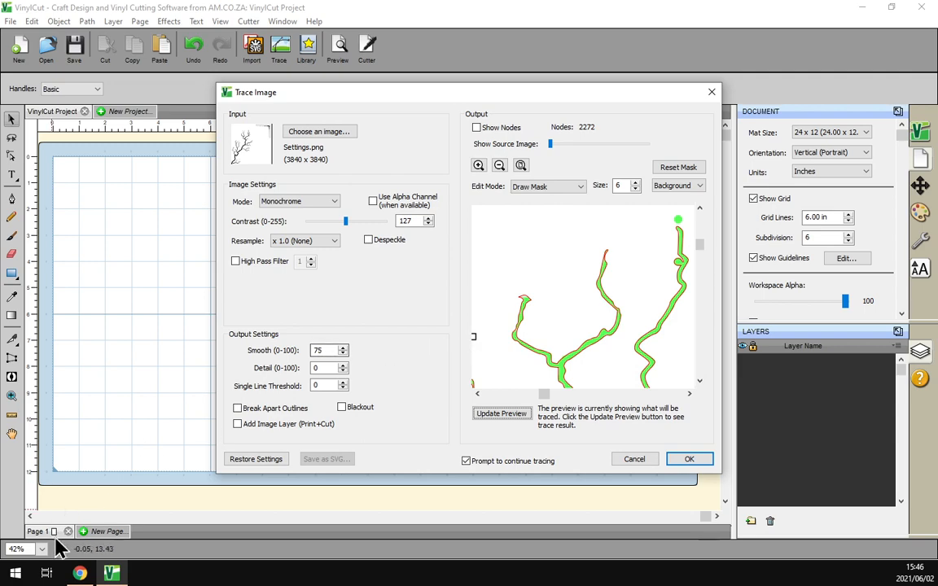
Step: Switch to Chrome and look over the training videos on the softwaretraining.co.za home page
{"action": "left_click", "coordinate": [80, 573]}
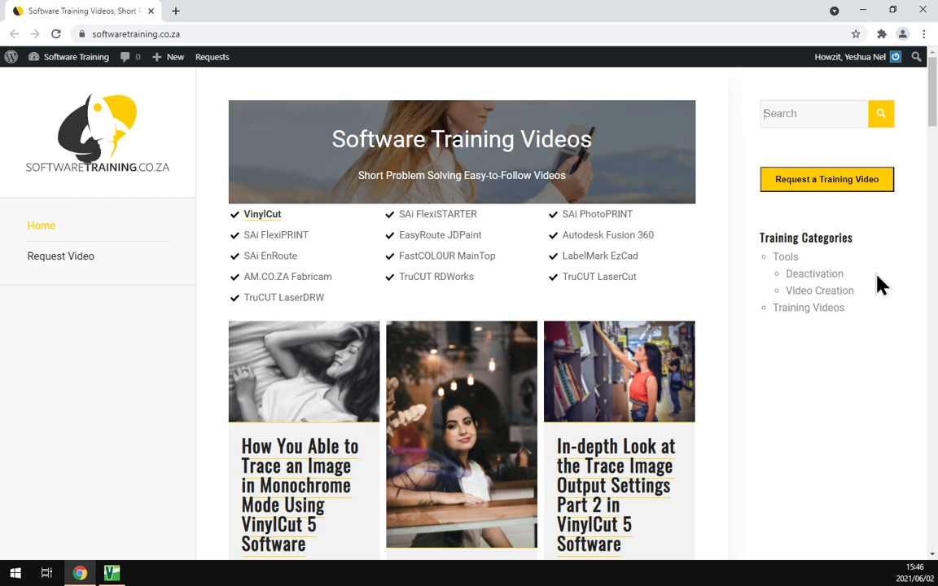
{"action": "scroll", "coordinate": [580, 400], "scroll_direction": "down", "scroll_amount": 2}
{"action": "scroll", "coordinate": [578, 399], "scroll_direction": "up", "scroll_amount": 2}
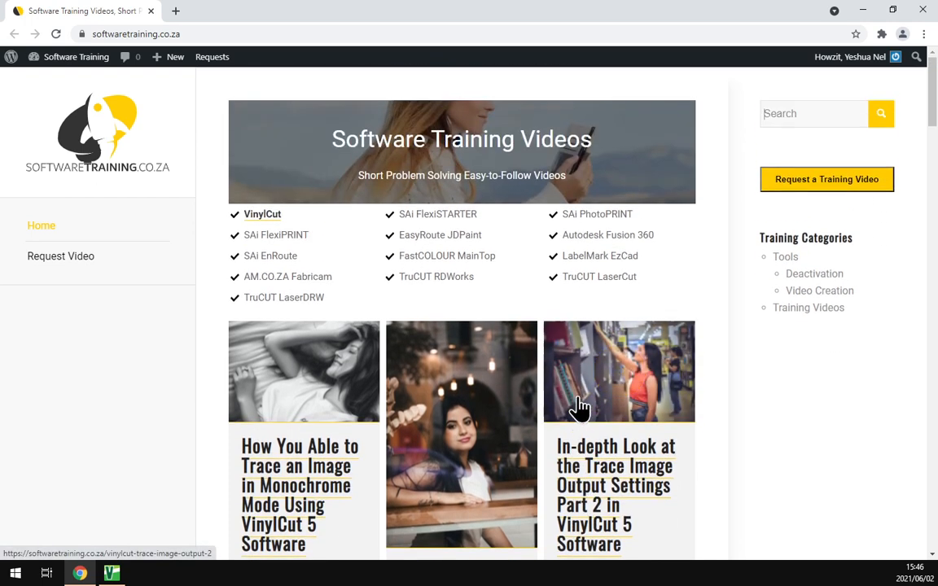